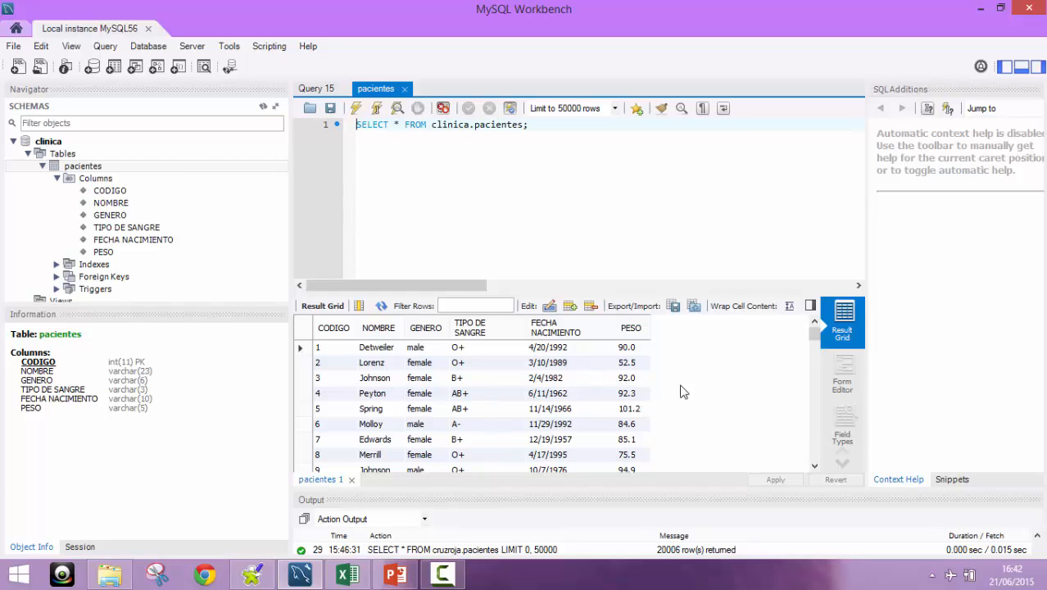
# - Review the last records of the clinica.pacientes table and the patient rows in the Excel workbook Libro1.xlsx
pyautogui.moveTo(814, 333); pyautogui.dragTo(813, 463)
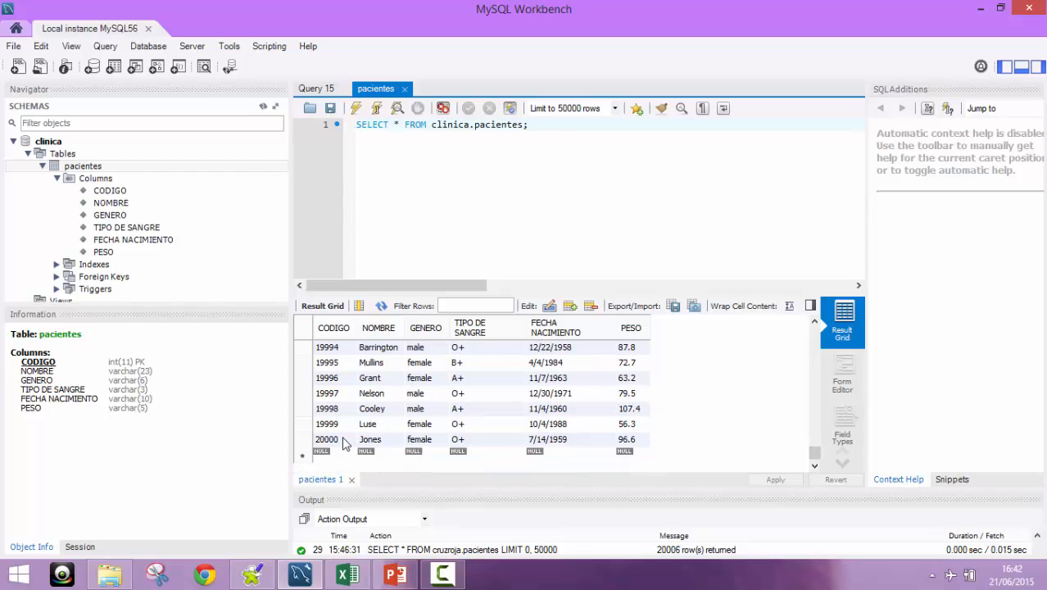
pyautogui.click(348, 574)
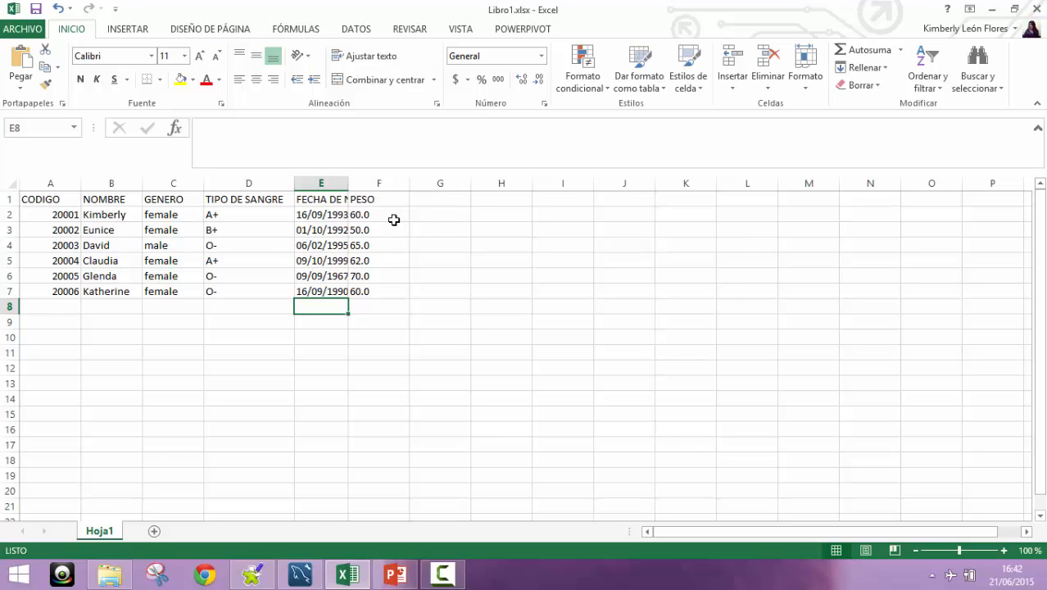
pyautogui.click(300, 573)
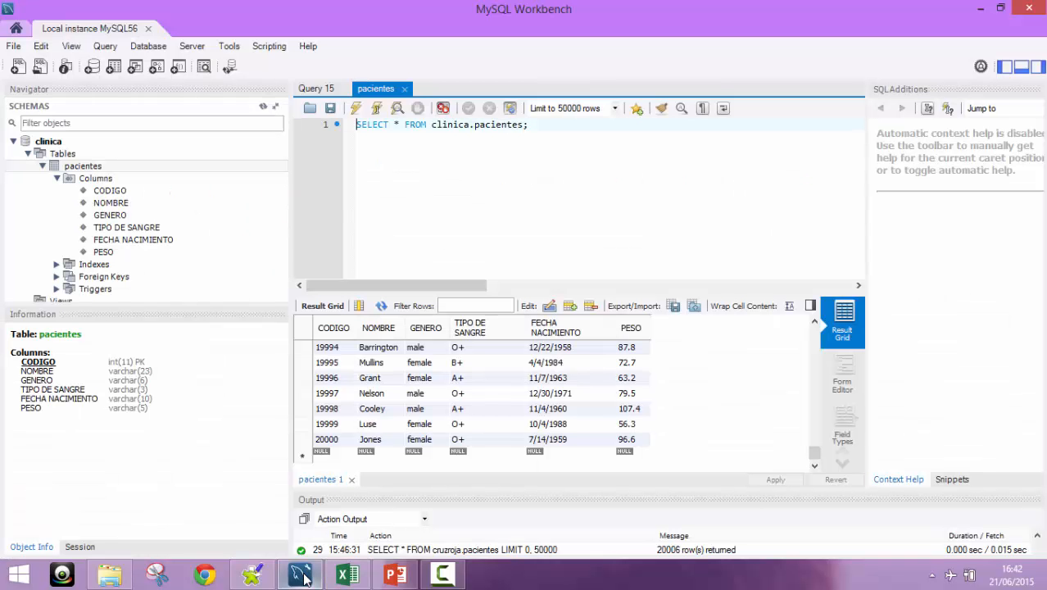
# - Switch to Talend and expand the MYSQL 0.1 database connection in the repository down to the columns of its pacientes table
pyautogui.click(252, 575)
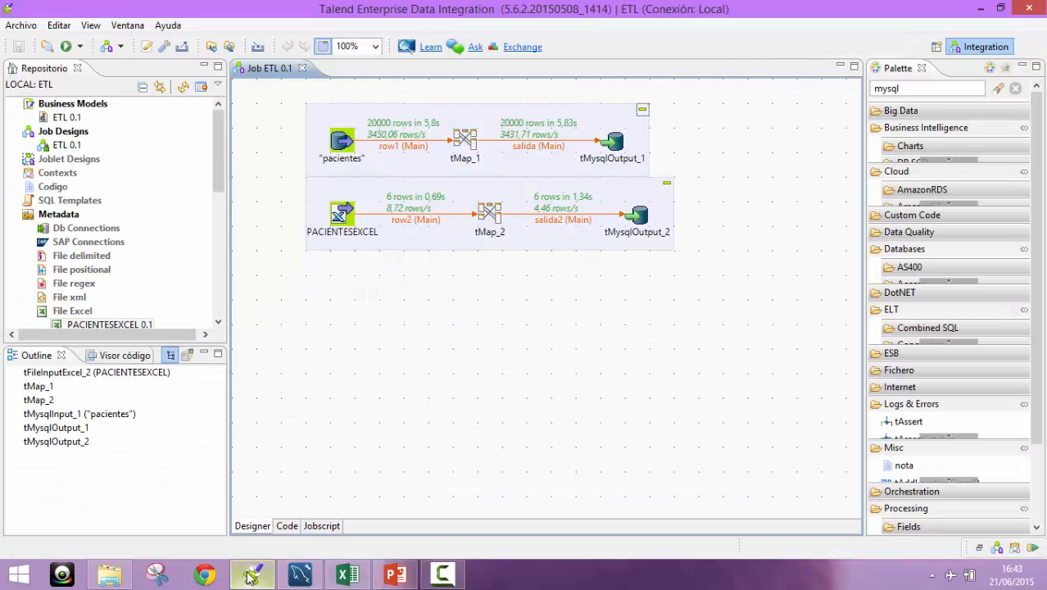
pyautogui.click(216, 136)
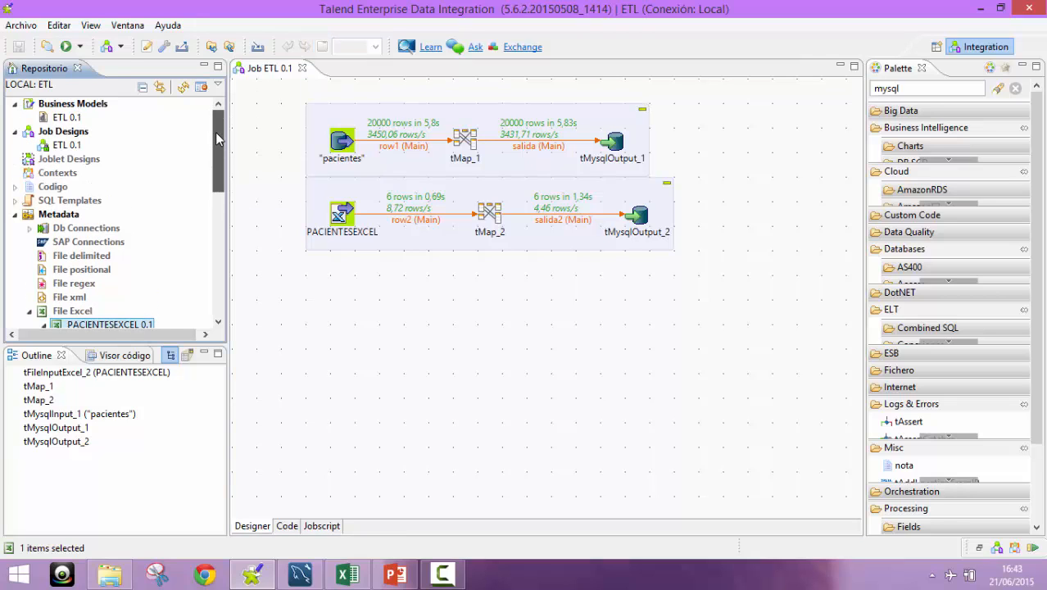
pyautogui.click(29, 228)
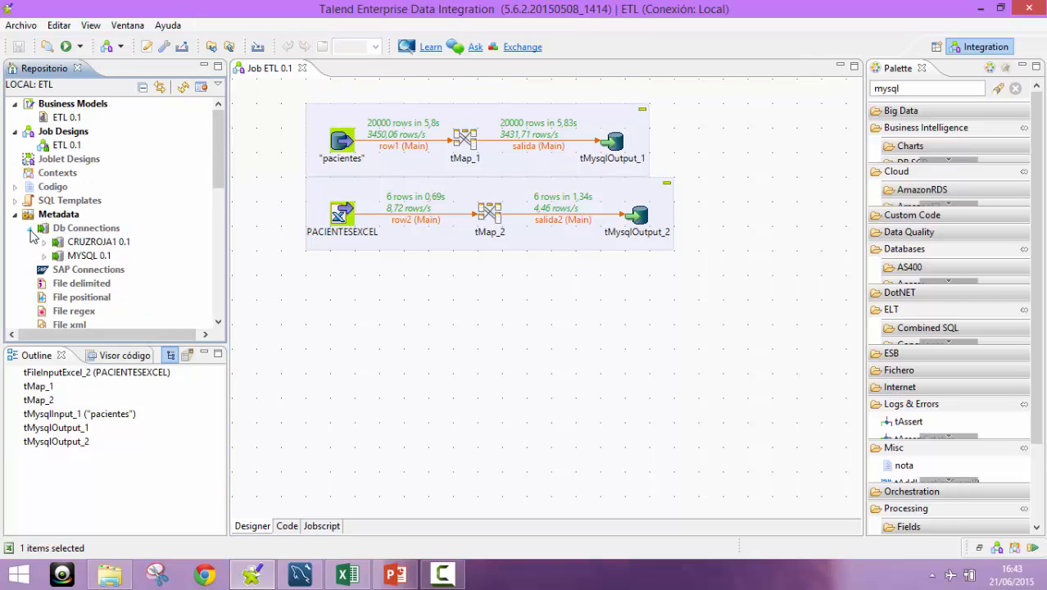
pyautogui.click(44, 255)
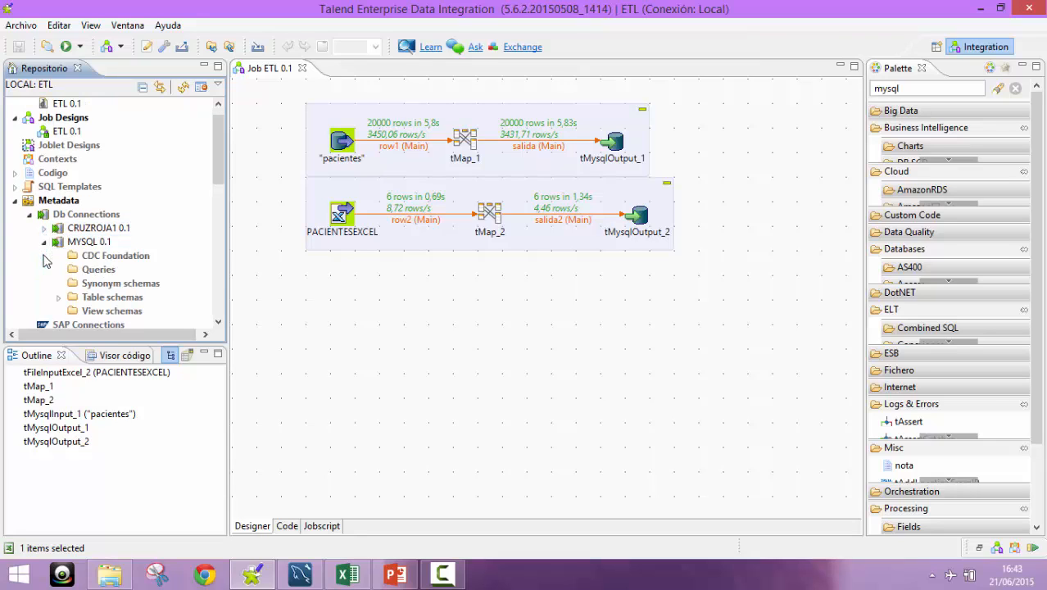
pyautogui.click(59, 297)
pyautogui.scroll(-1, 219, 175)
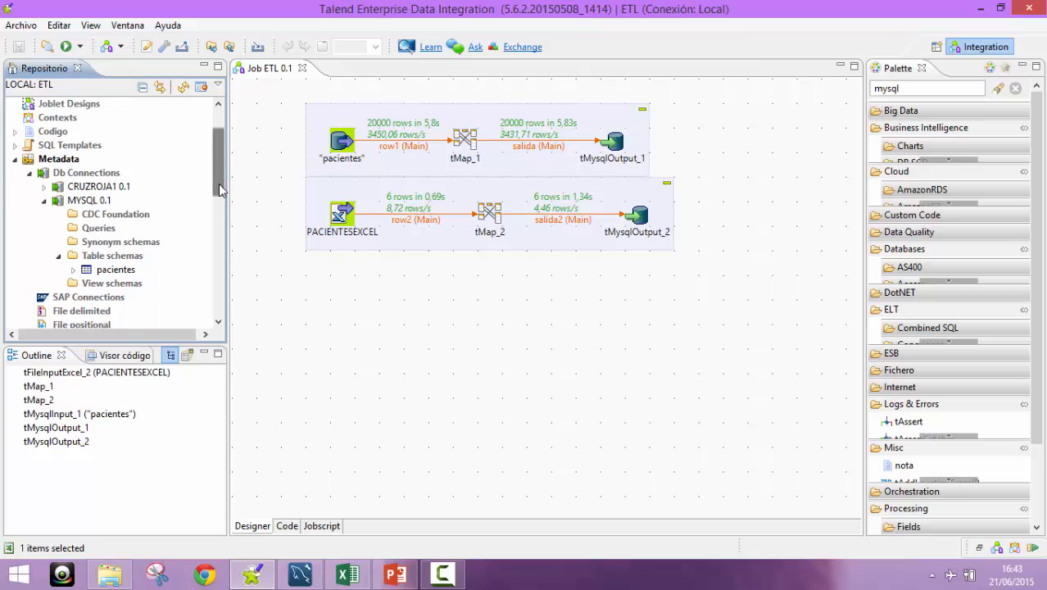
pyautogui.click(74, 270)
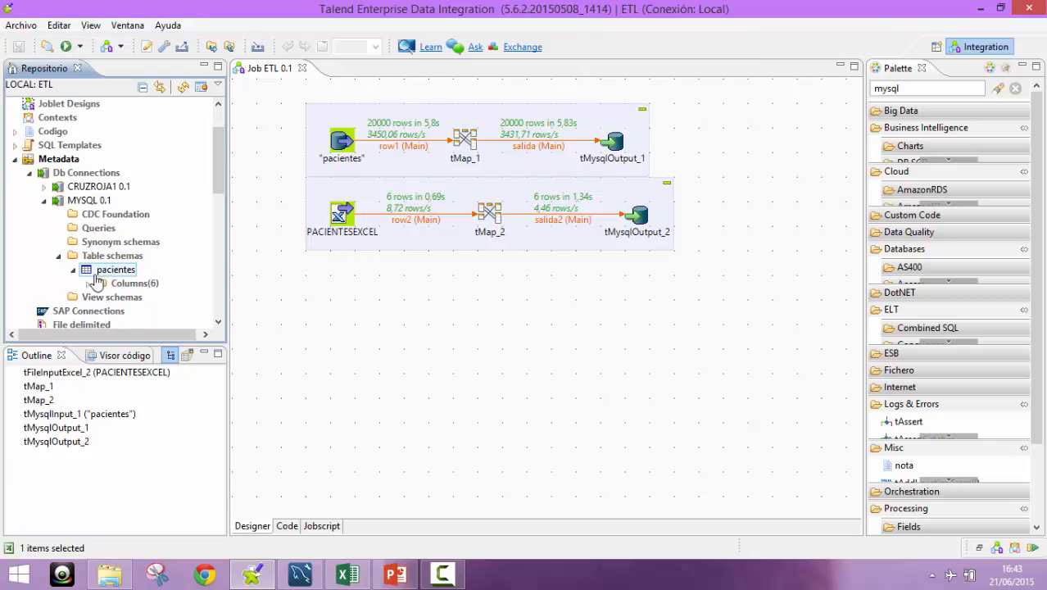
pyautogui.click(88, 282)
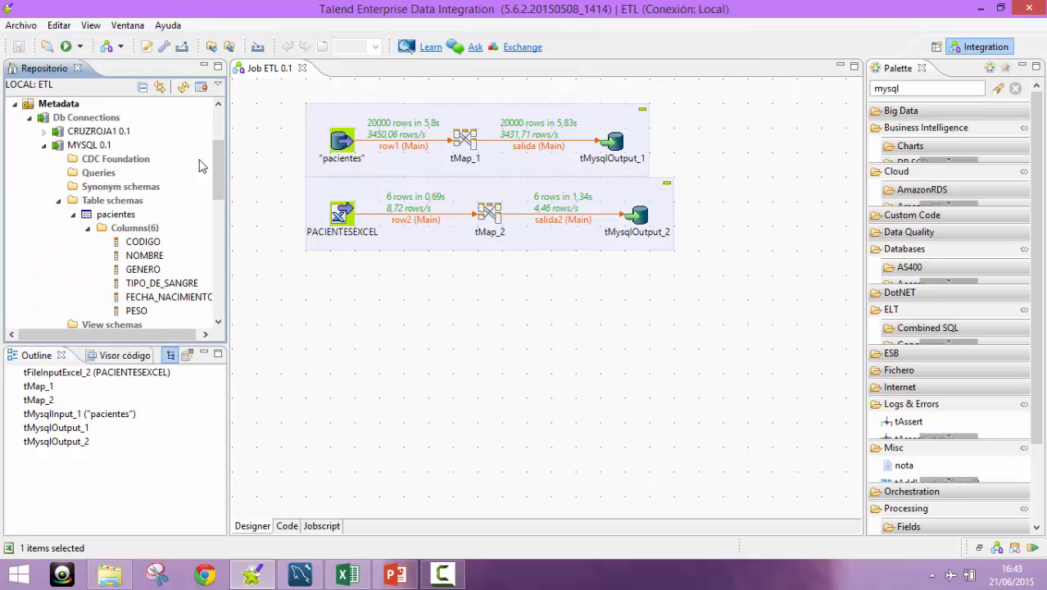
# - Examine the PACIENTESEXCEL file metadata and its columns in the repository, alongside the "pacientes" input component of the job
pyautogui.click(336, 143)
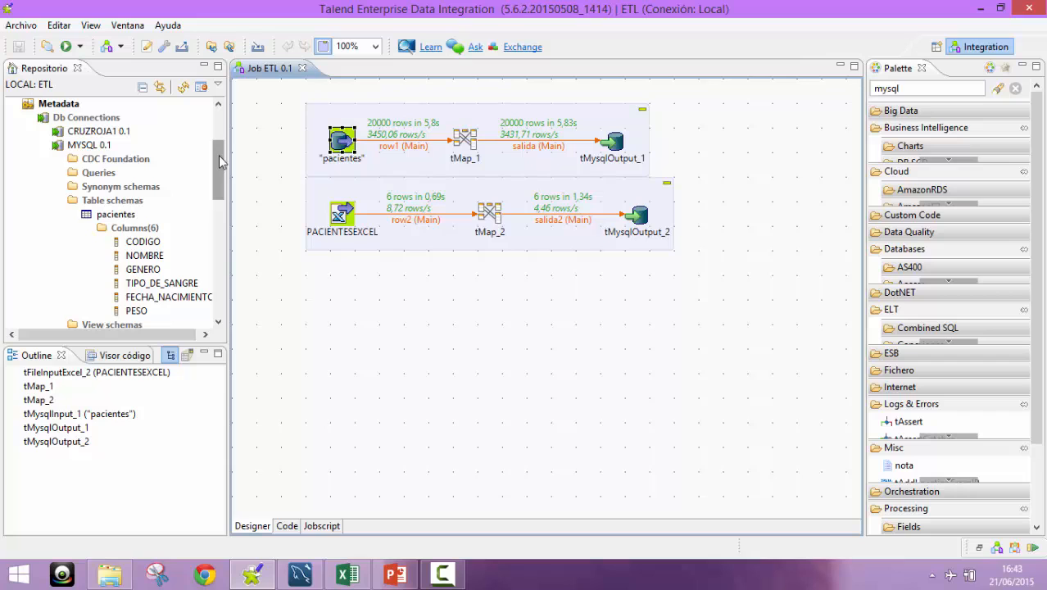
pyautogui.moveTo(219, 161); pyautogui.dragTo(220, 222)
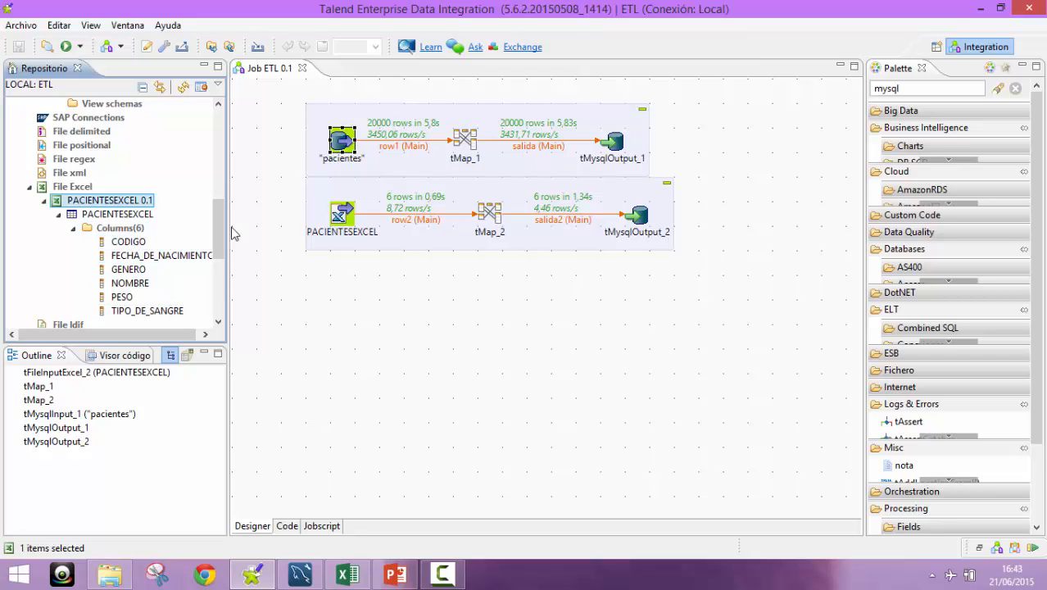
pyautogui.moveTo(217, 225); pyautogui.dragTo(217, 135)
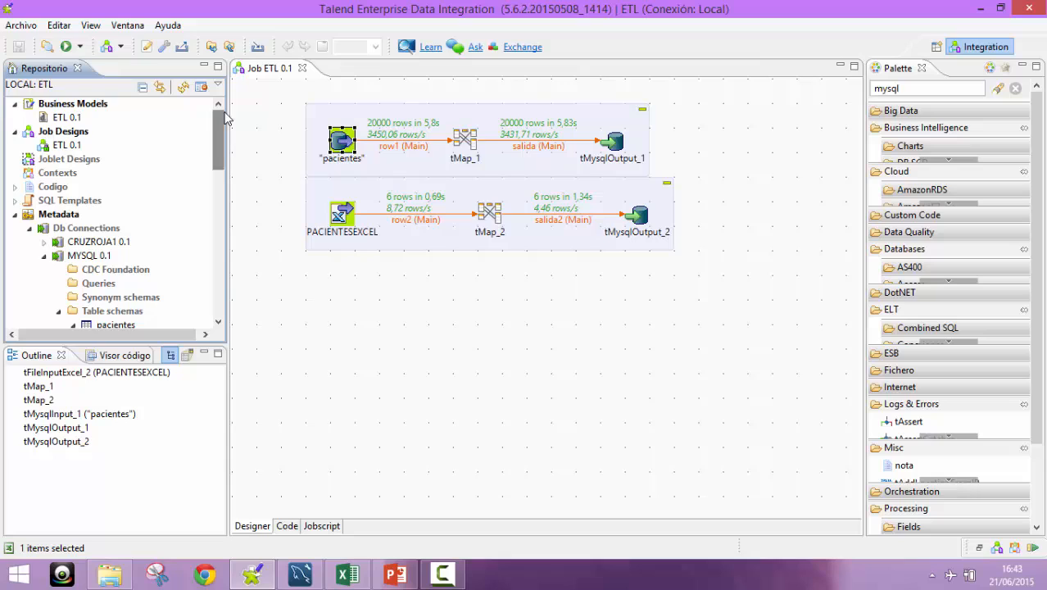
# - Search the component palette for "MAP"
pyautogui.doubleClick(925, 91)
pyautogui.press('BackSpace')
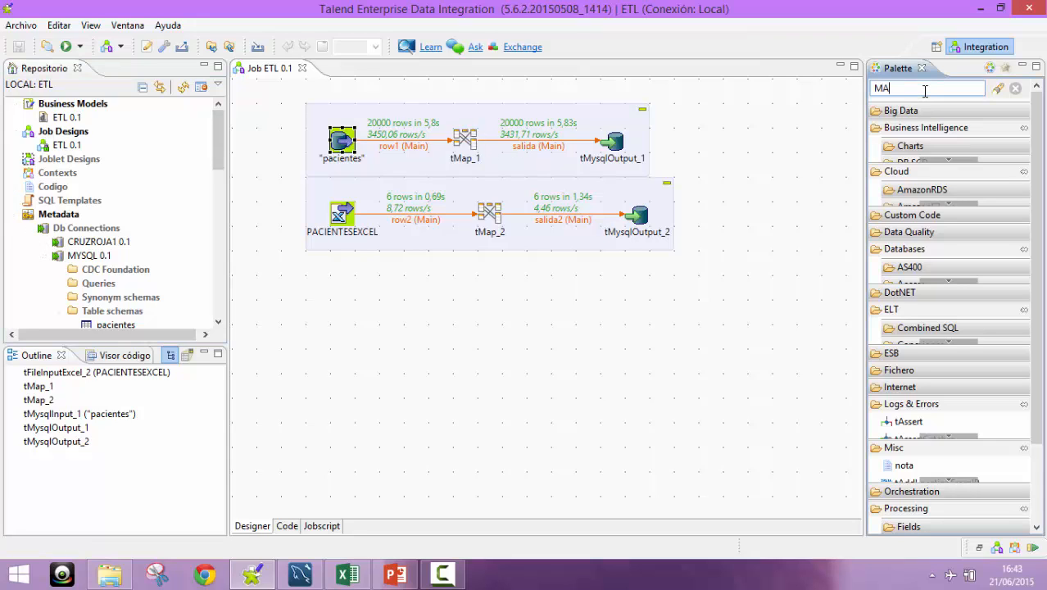
pyautogui.press('Return')
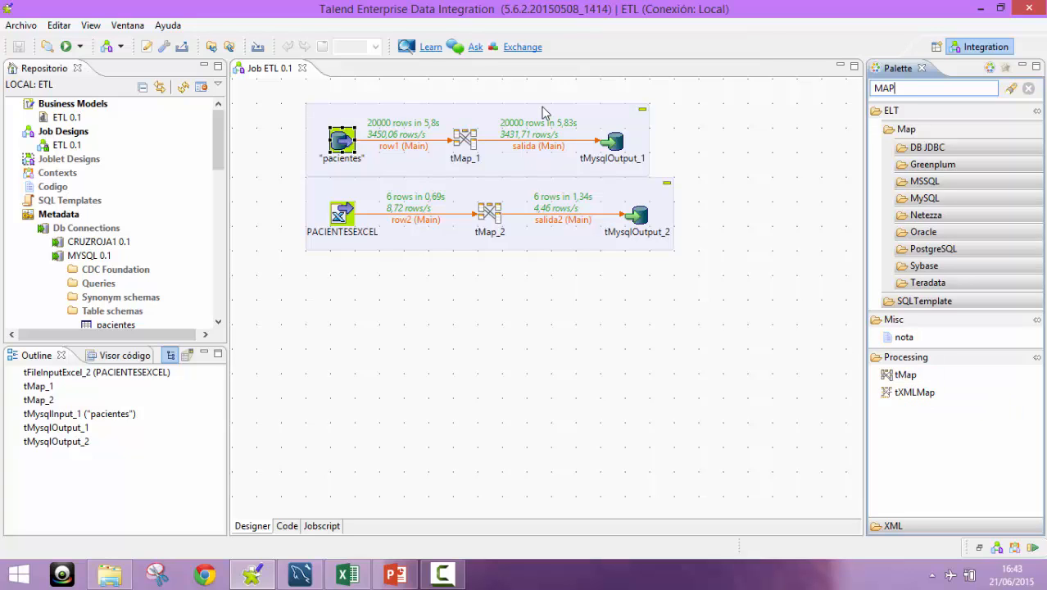
# - Review the input-to-output column mappings in tMap_1 and tMap_2, accepting each map editor
pyautogui.doubleClick(466, 141)
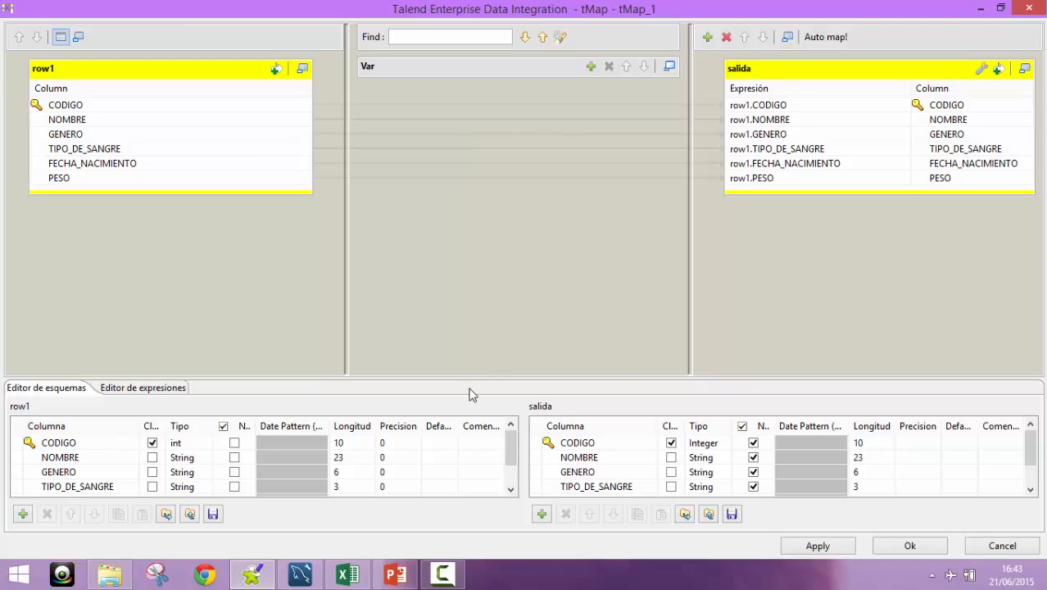
pyautogui.click(577, 442)
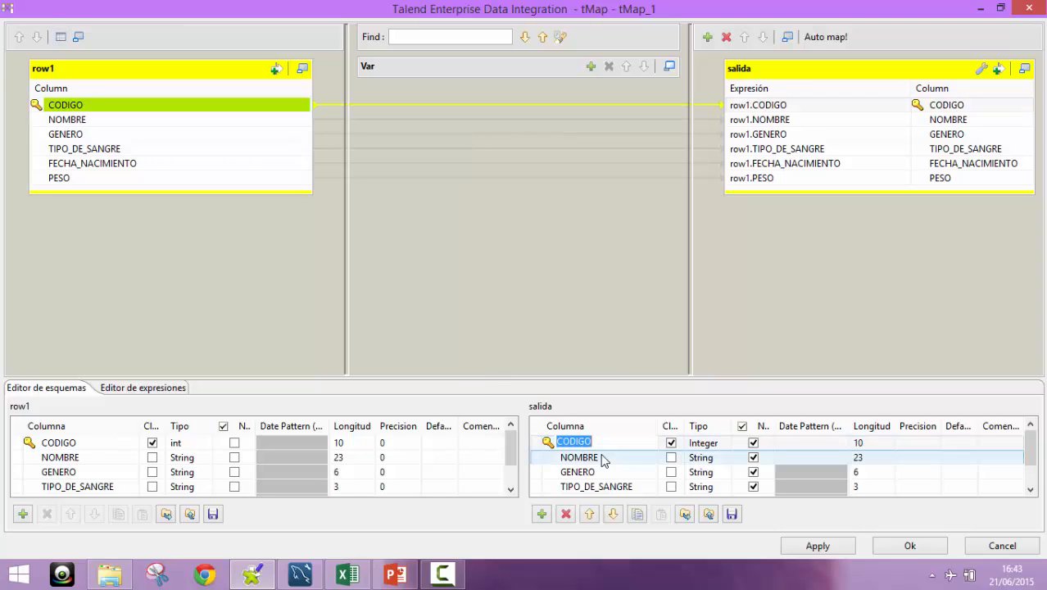
pyautogui.click(602, 459)
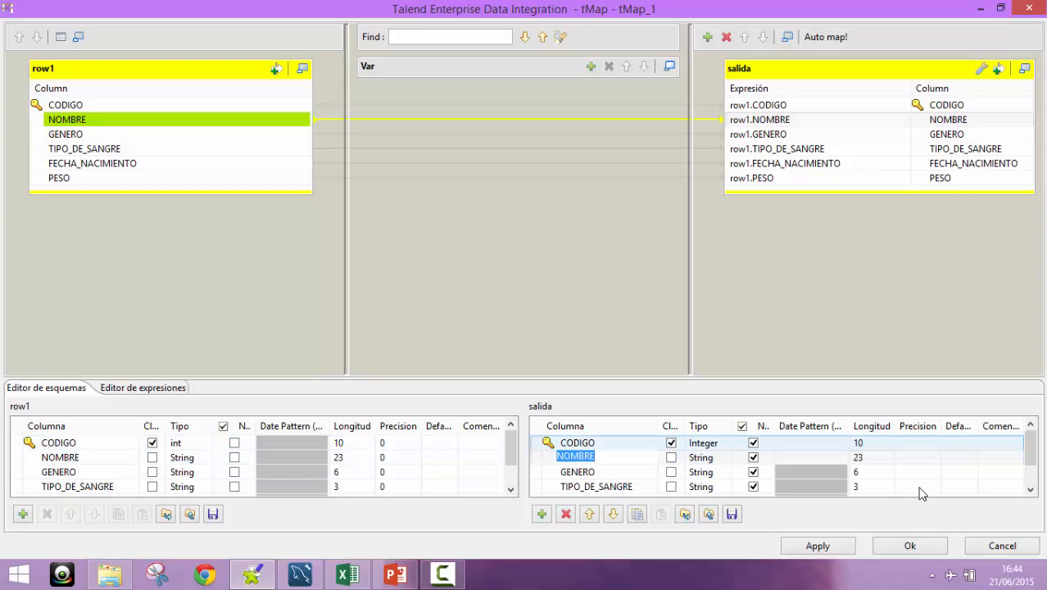
pyautogui.click(909, 546)
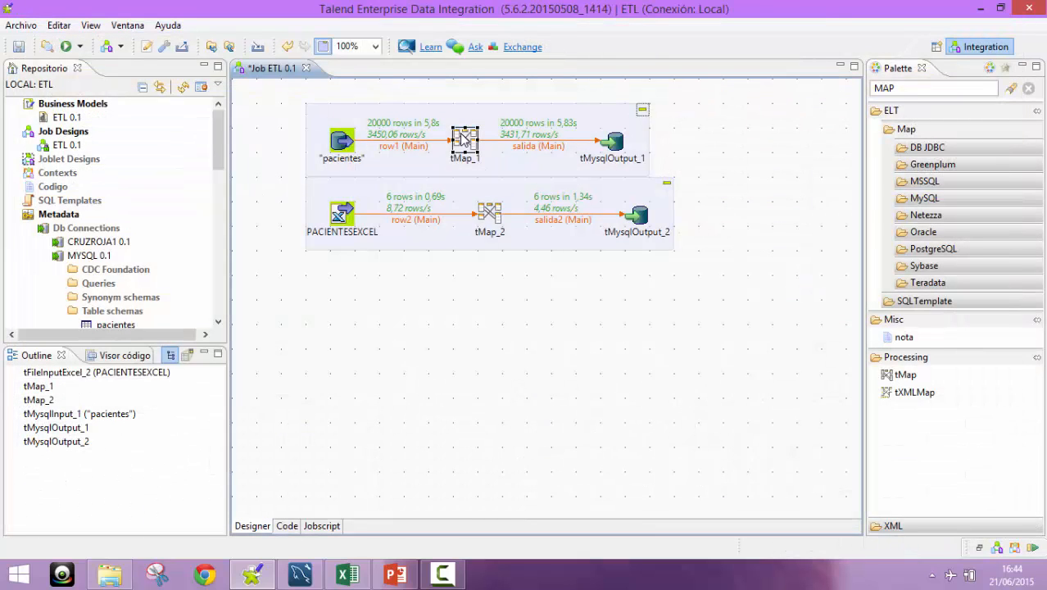
pyautogui.doubleClick(490, 211)
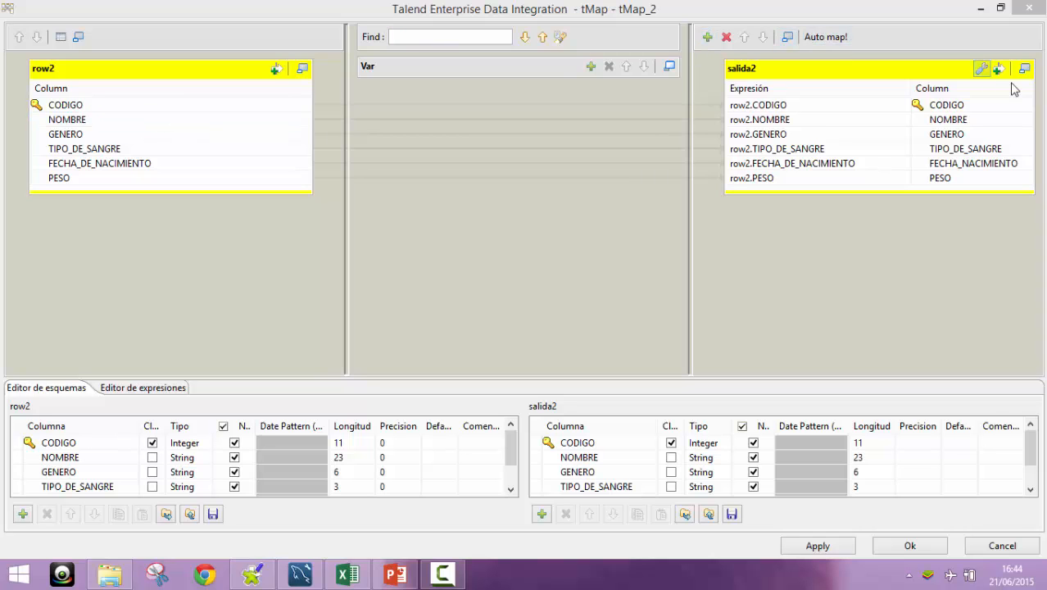
pyautogui.click(902, 549)
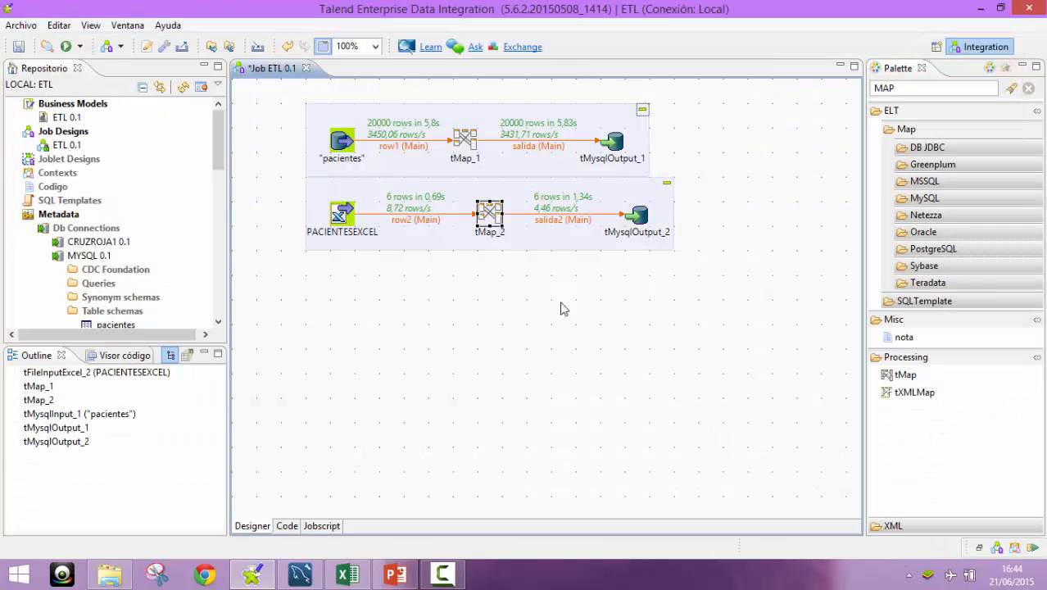
# - Try to view the component properties of tMysqlOutput_1 and return to the job design
pyautogui.click(606, 147)
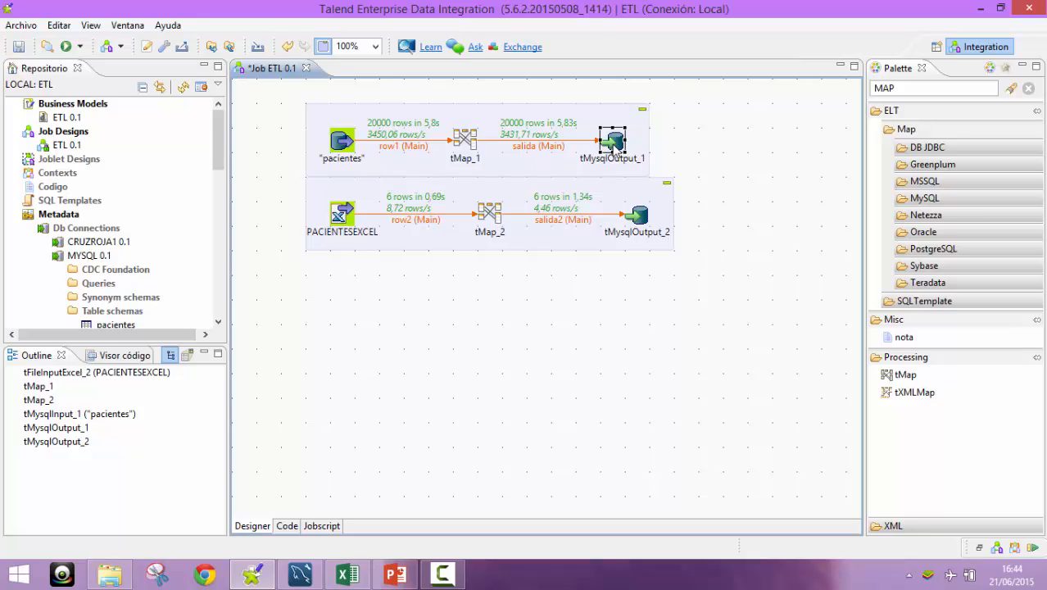
pyautogui.doubleClick(615, 146)
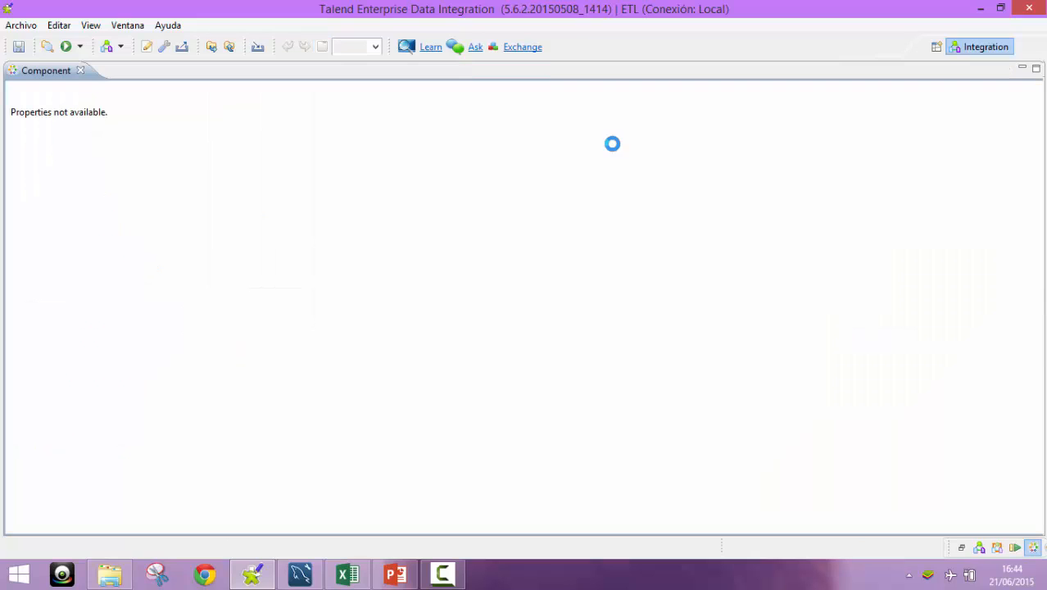
pyautogui.click(81, 71)
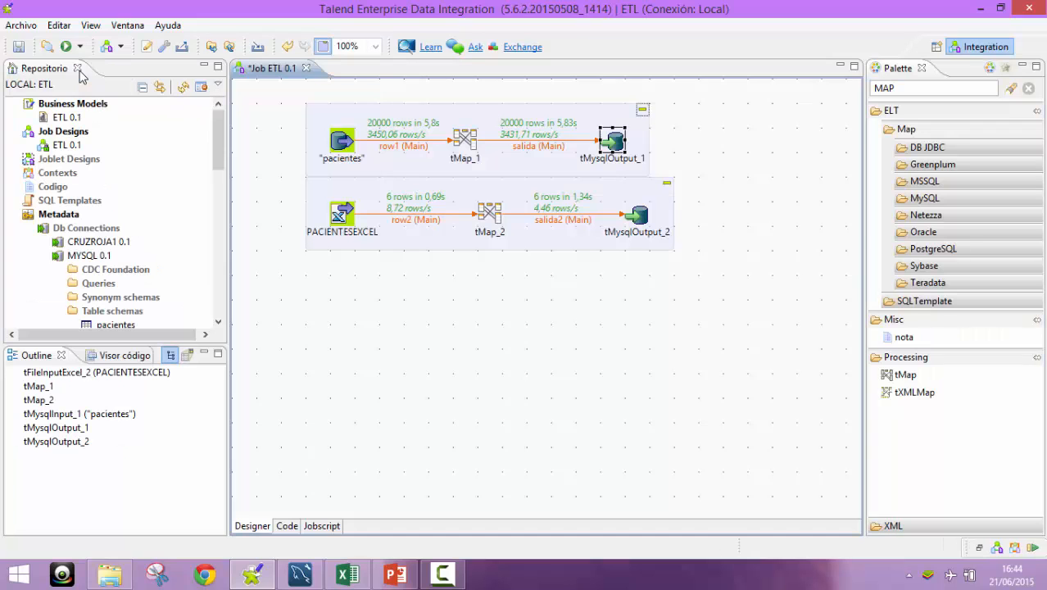
pyautogui.doubleClick(615, 141)
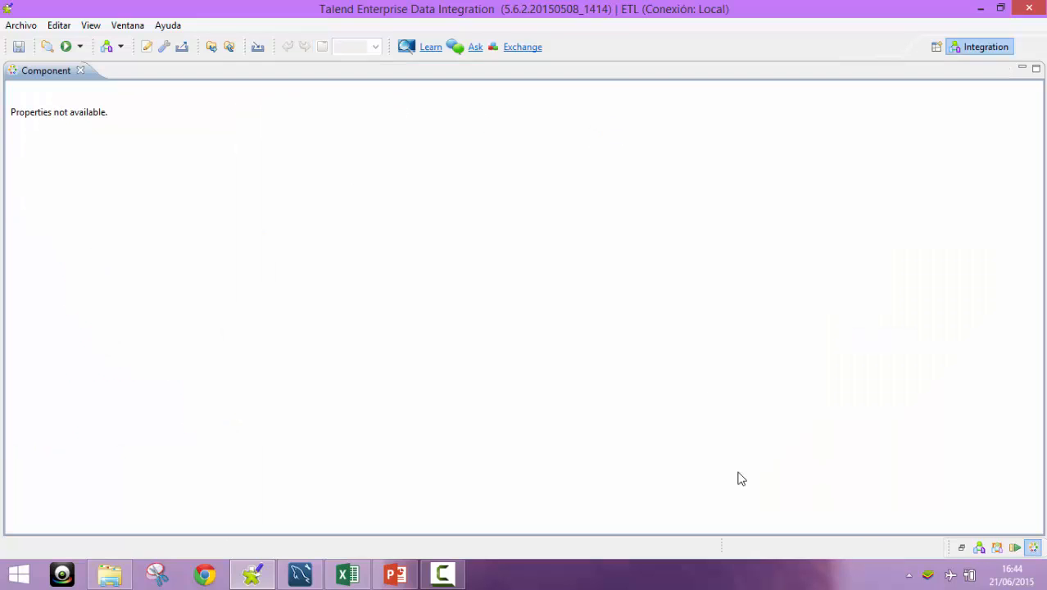
pyautogui.click(1034, 69)
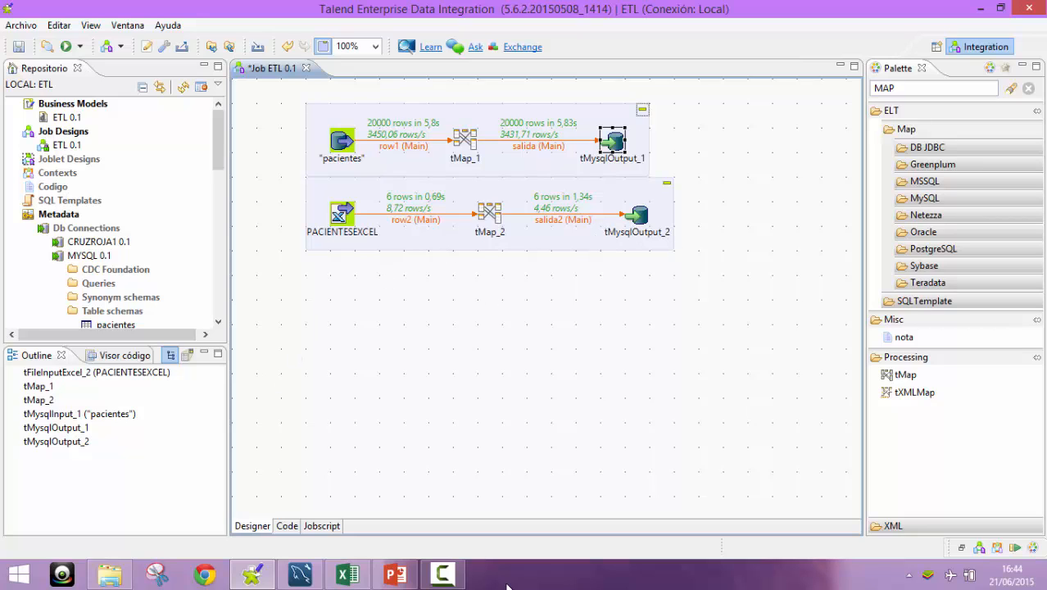
pyautogui.click(442, 573)
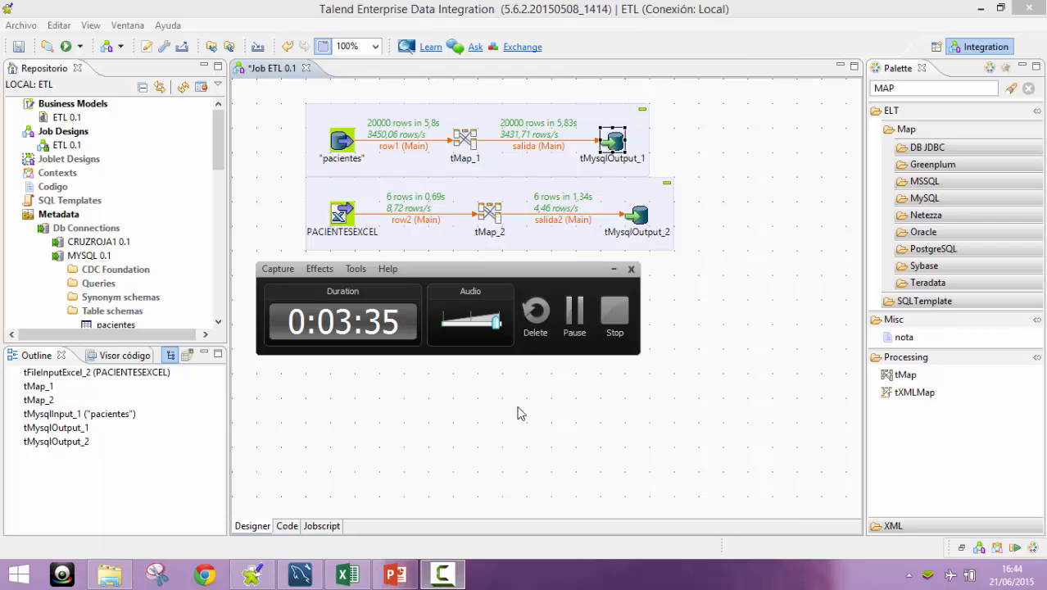
pyautogui.click(574, 315)
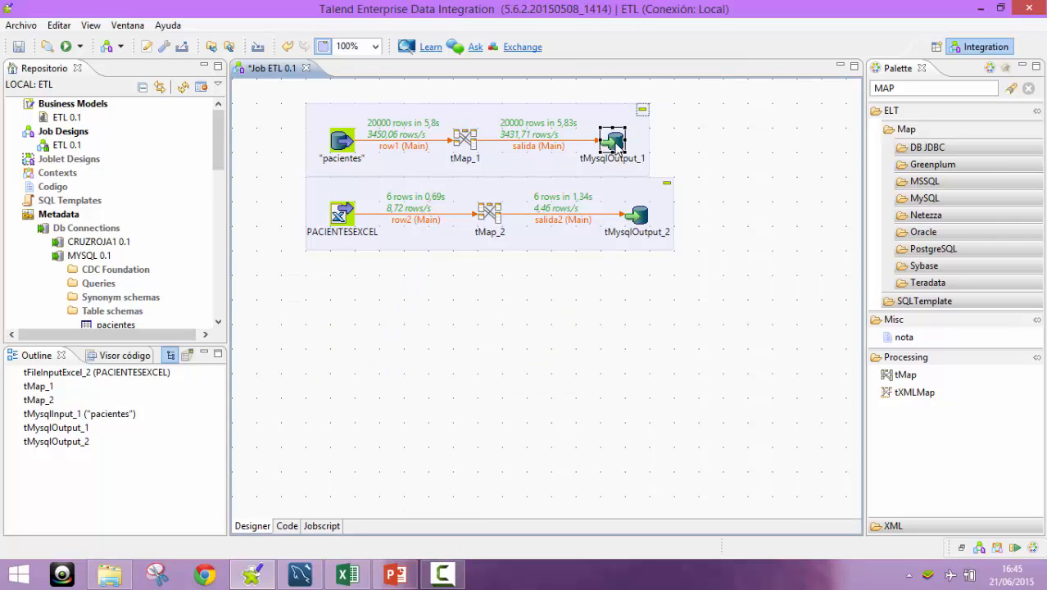
# - Check the basic settings of tMysqlOutput_1 and expand the CRUZROJA1 database connection in the repository
pyautogui.doubleClick(611, 144)
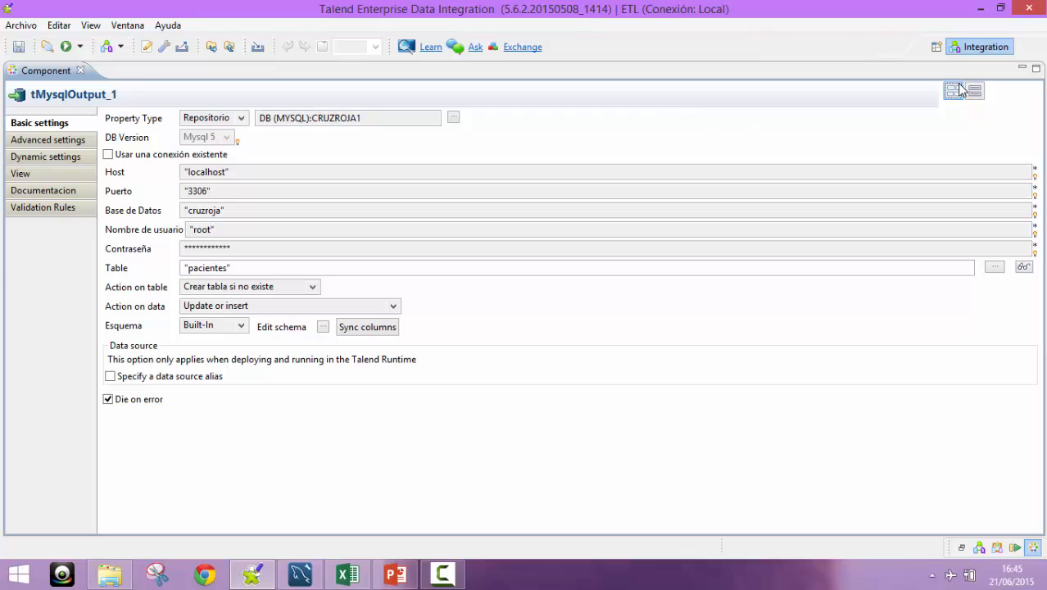
pyautogui.click(1023, 73)
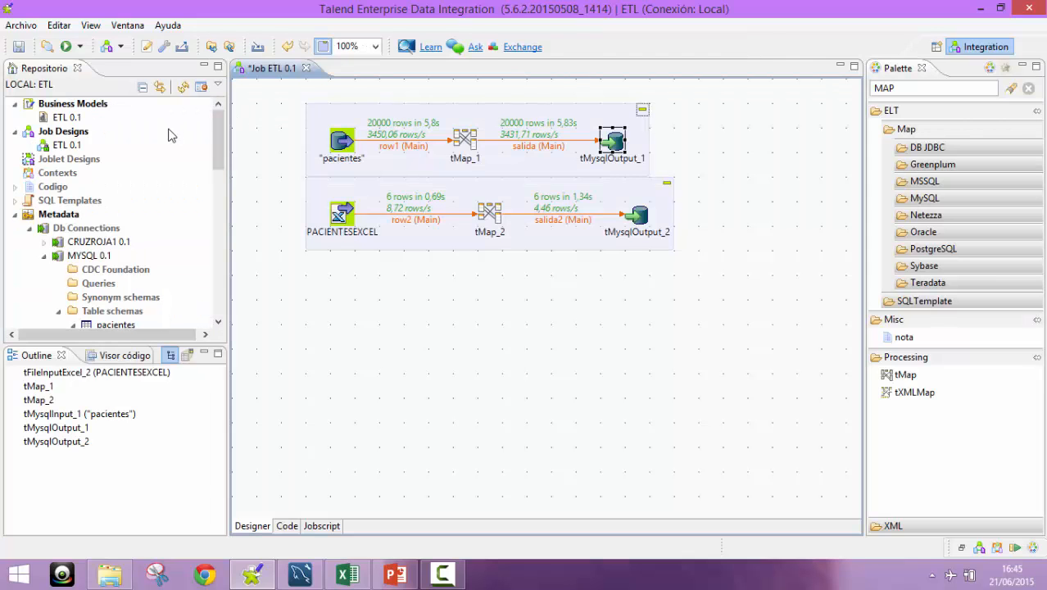
pyautogui.click(82, 244)
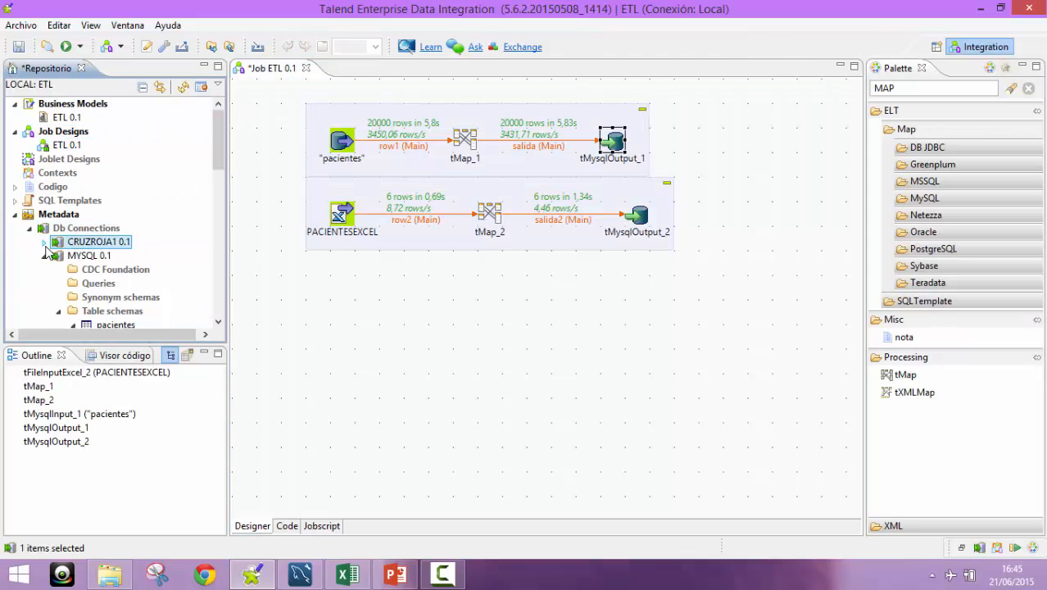
pyautogui.click(44, 242)
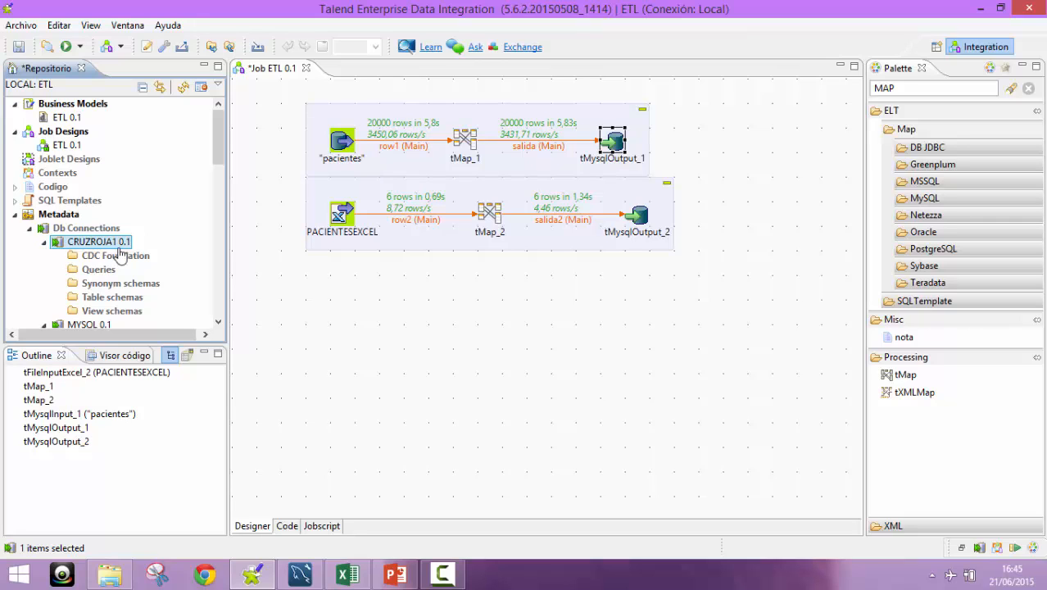
# - Open the tMysqlOutput_1 settings again and browse the database connections offered for its repository property, leaving the selection as is
pyautogui.doubleClick(616, 147)
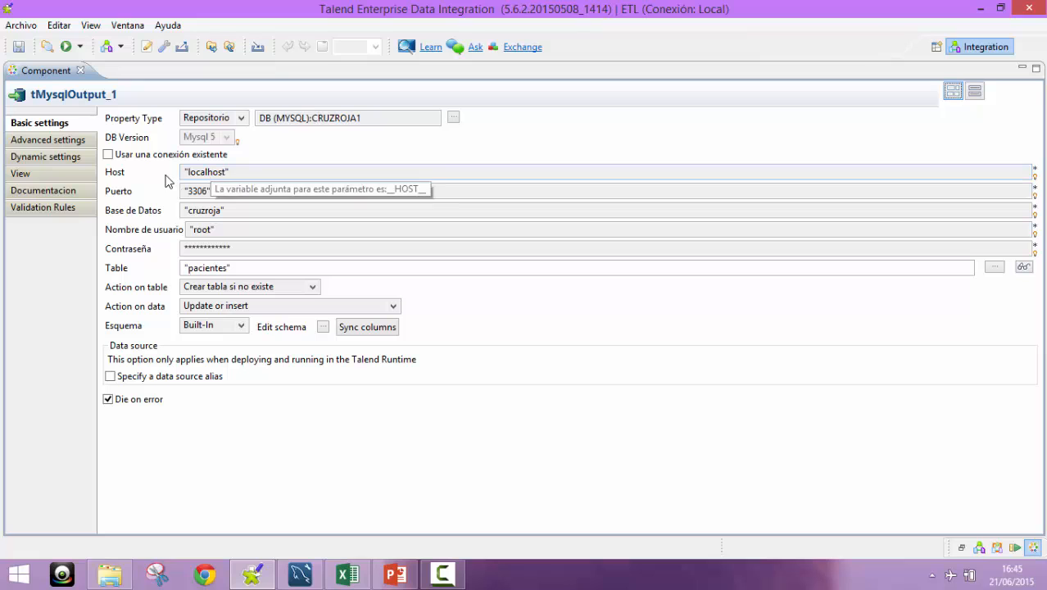
pyautogui.click(453, 118)
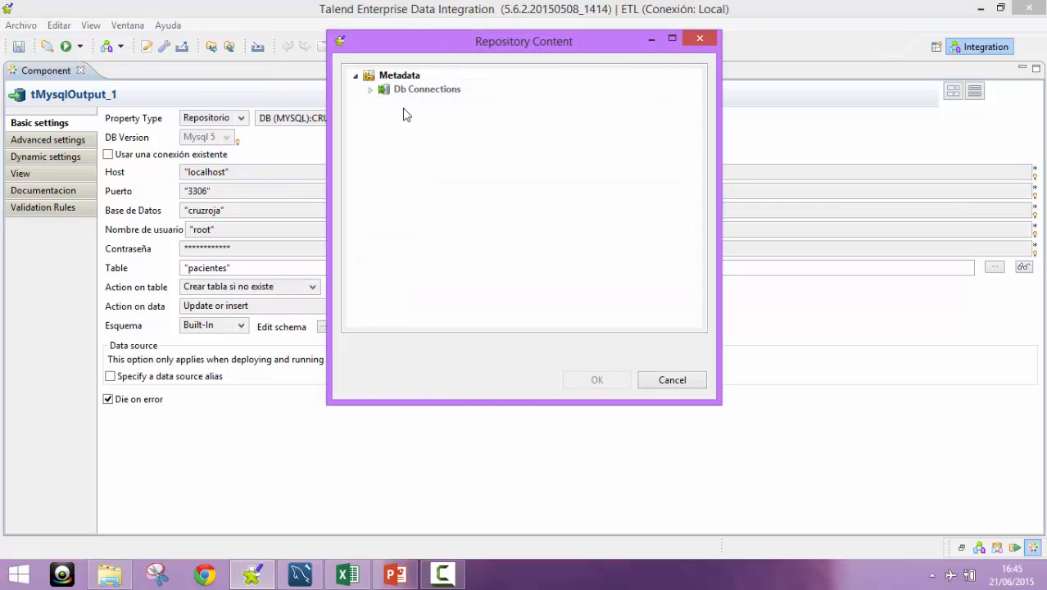
pyautogui.click(371, 91)
pyautogui.click(690, 39)
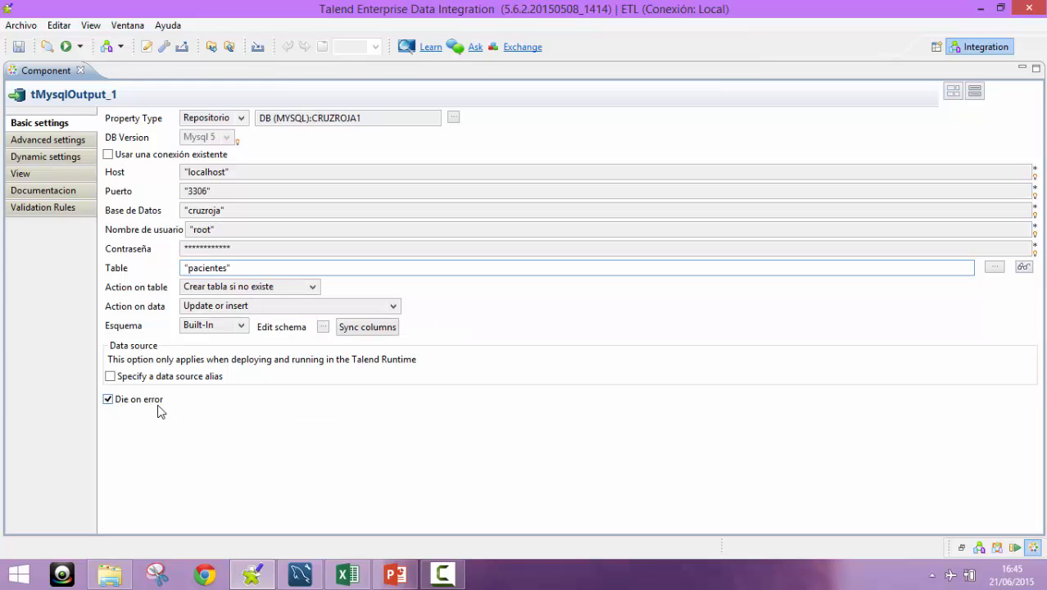
# - Return to the job design and check the basic settings of tMysqlOutput_2
pyautogui.click(1035, 69)
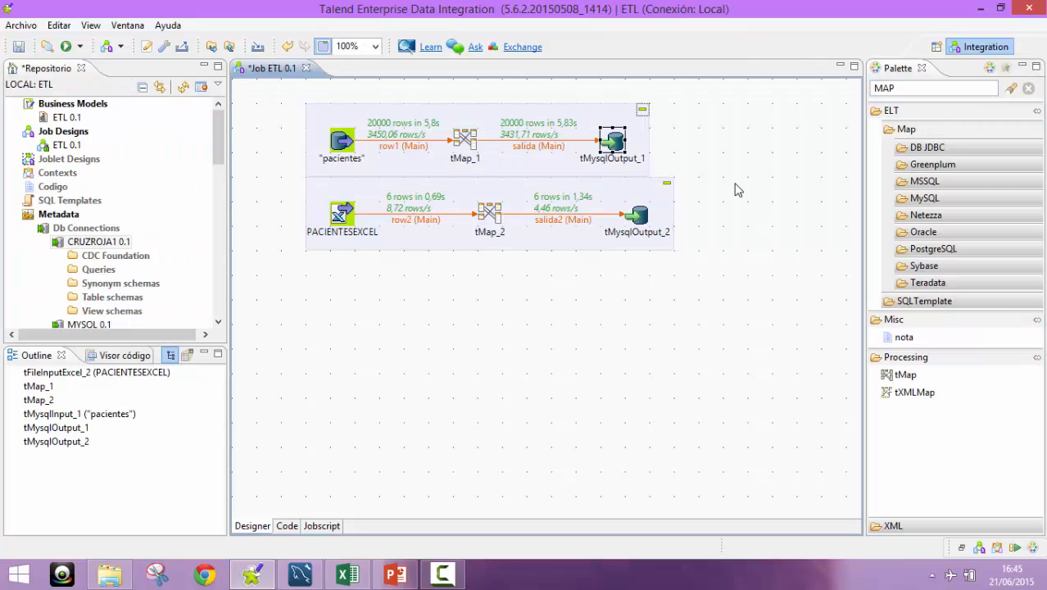
pyautogui.doubleClick(643, 216)
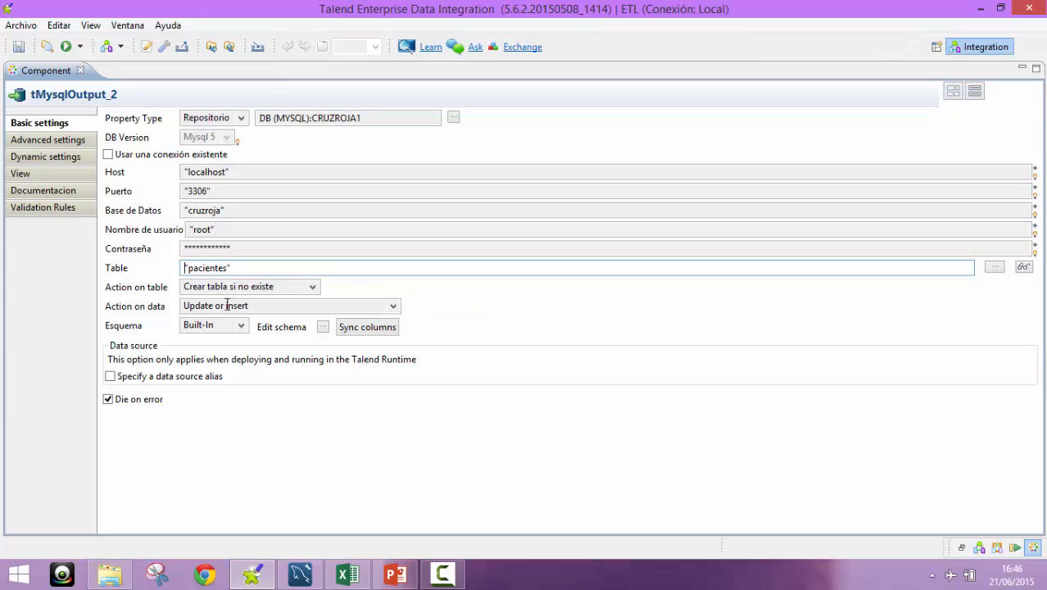
pyautogui.click(1021, 70)
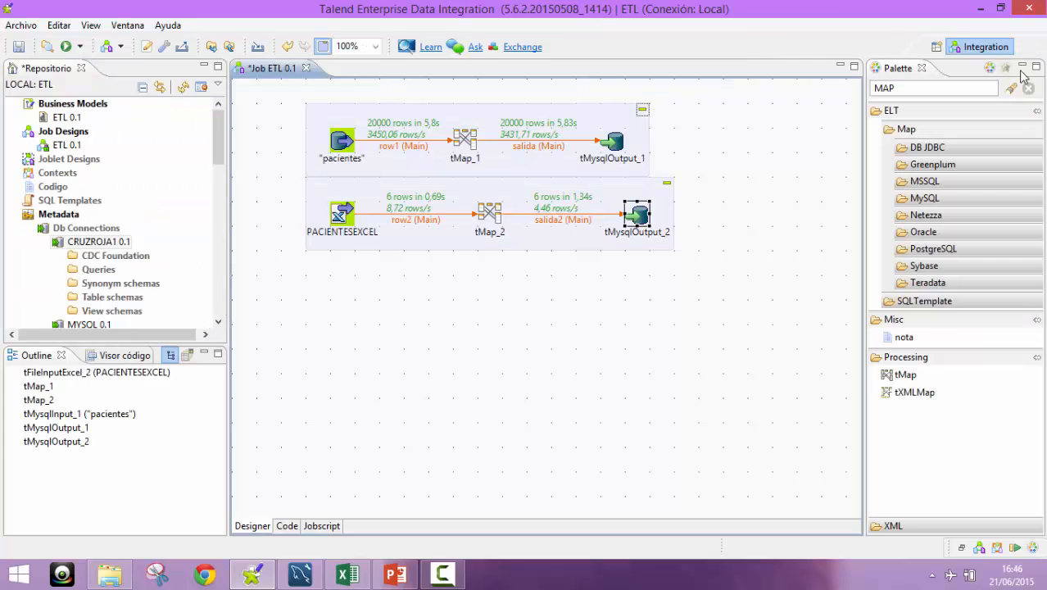
# - Run the ETL job to load both patient sources into the cruzroja database
pyautogui.click(1014, 550)
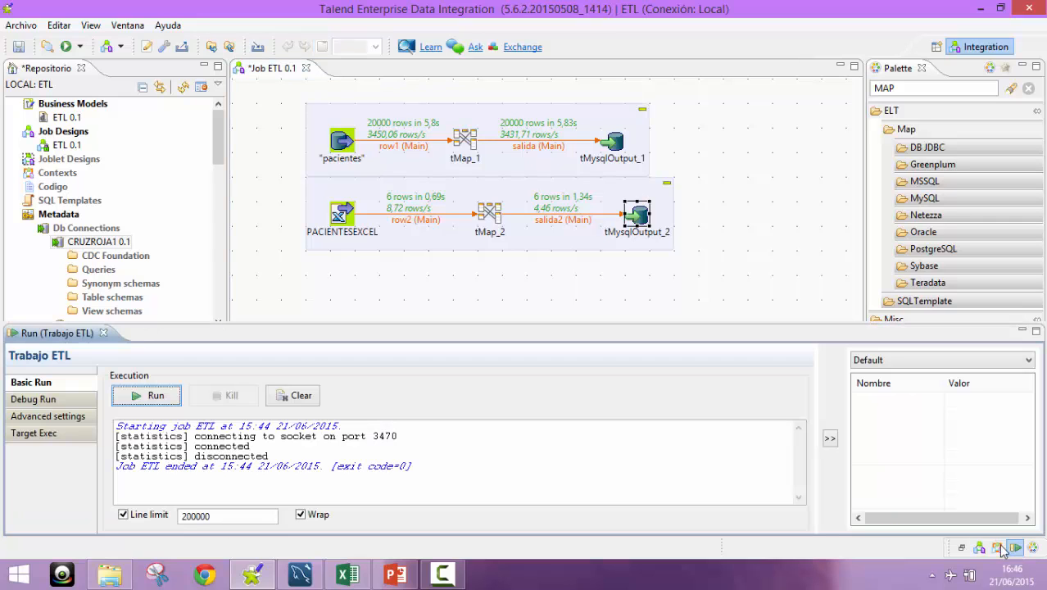
pyautogui.click(163, 397)
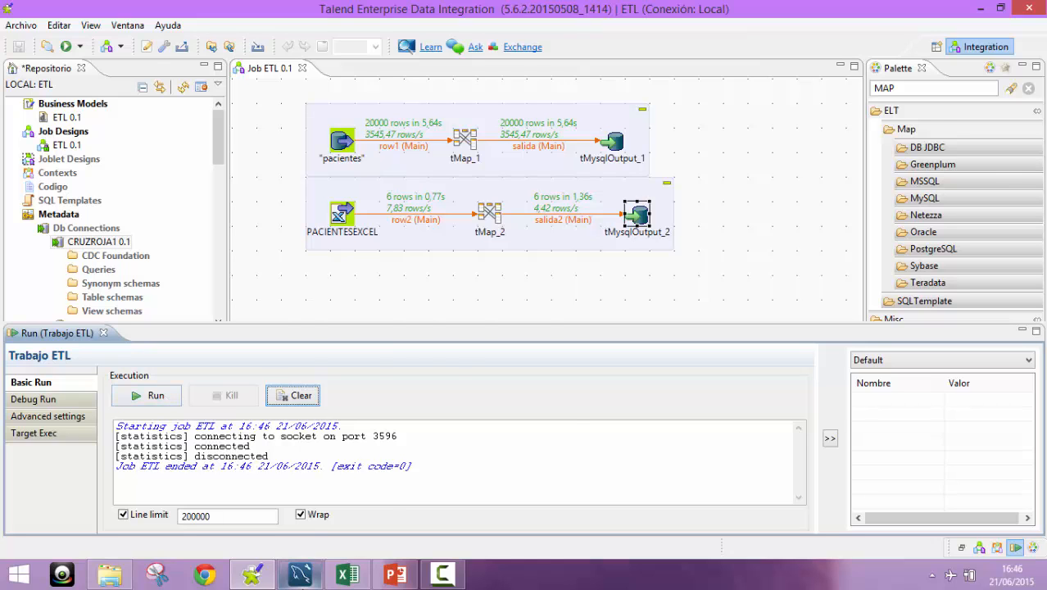
# - Switch to MySQL Workbench, collapse the clinica schema and select the rows of the pacientes table in the cruzroja schema
pyautogui.click(300, 573)
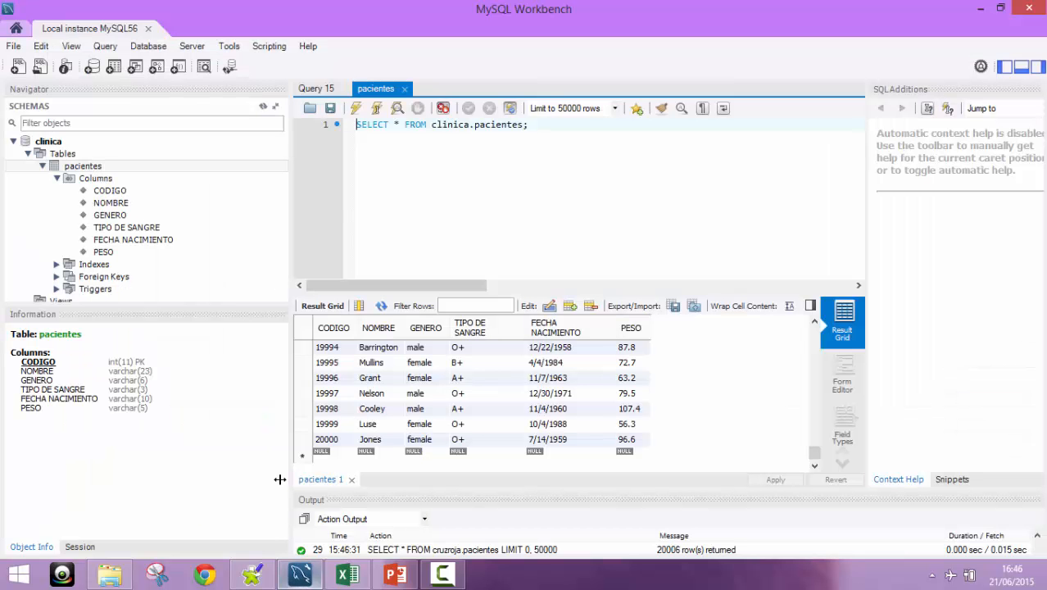
pyautogui.click(11, 145)
pyautogui.click(12, 142)
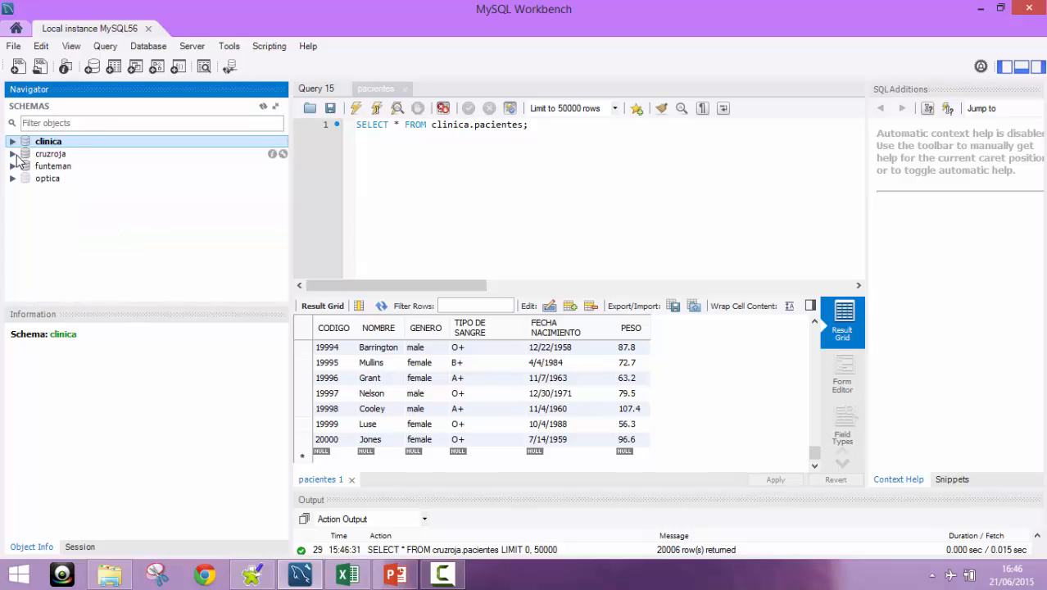
pyautogui.click(13, 154)
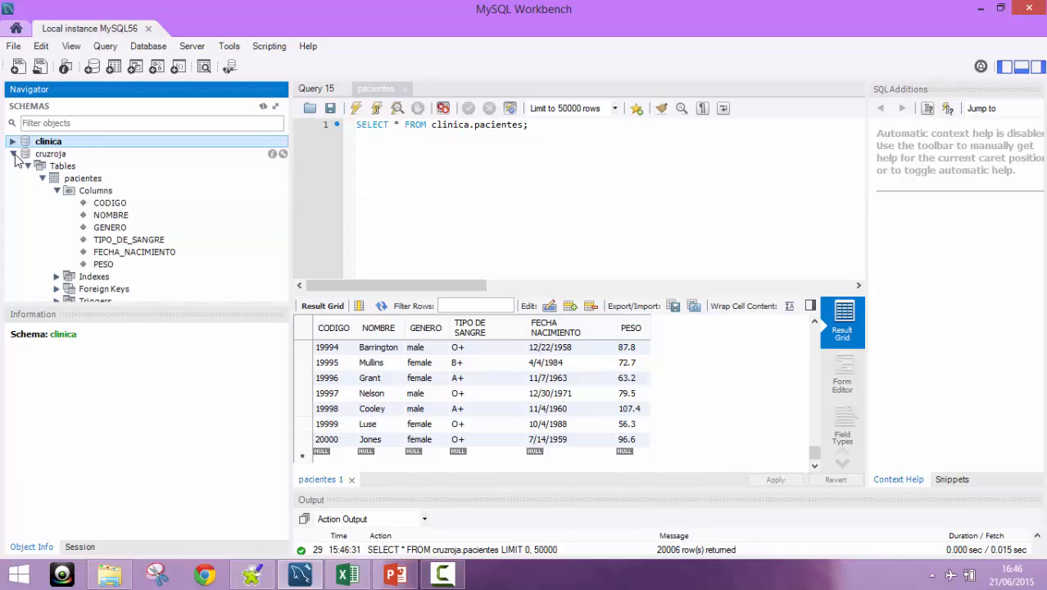
pyautogui.click(75, 178)
pyautogui.rightClick(75, 177)
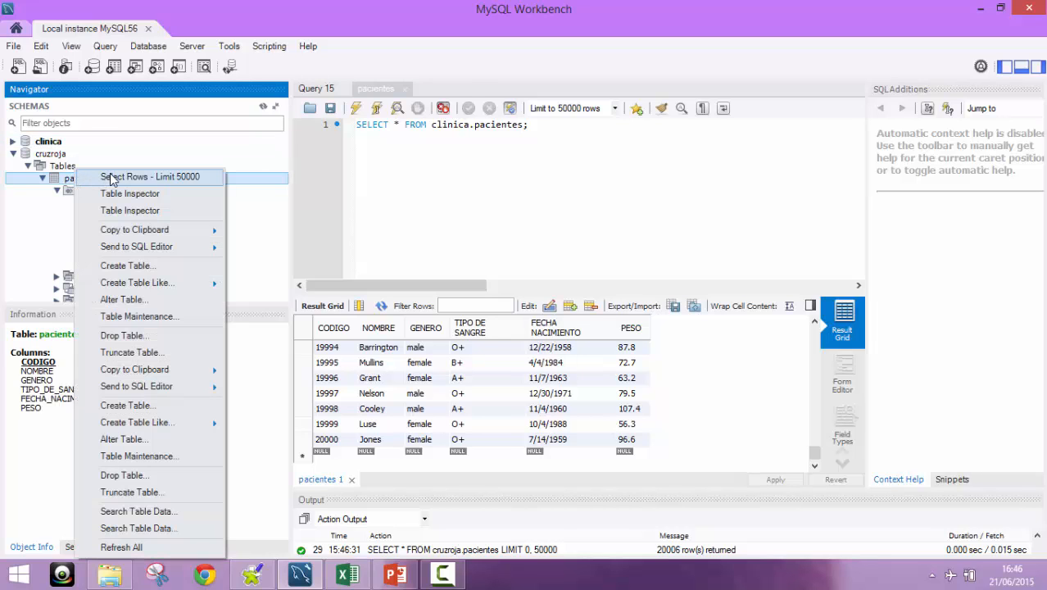
pyautogui.click(112, 177)
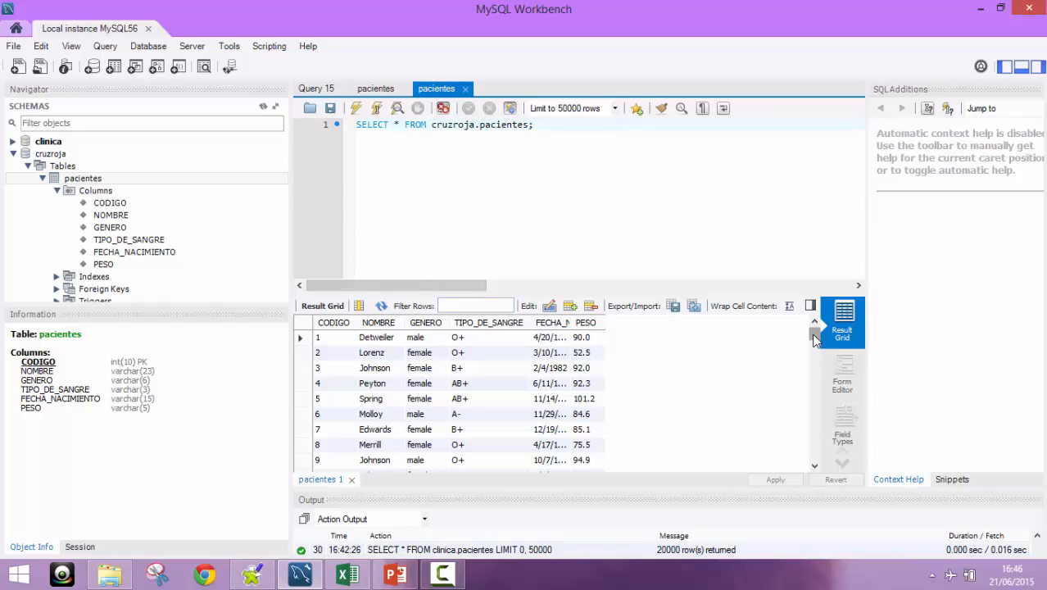
# - Examine the end of the cruzroja.pacientes results, comparing the records with codes 20000 and 20001
pyautogui.moveTo(814, 340); pyautogui.dragTo(814, 455)
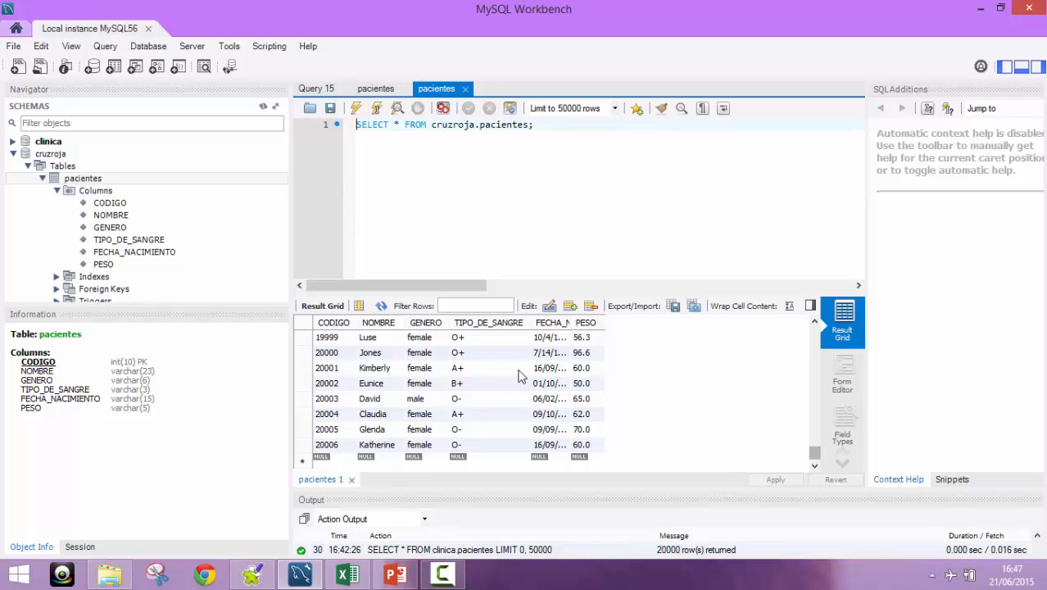
pyautogui.click(429, 354)
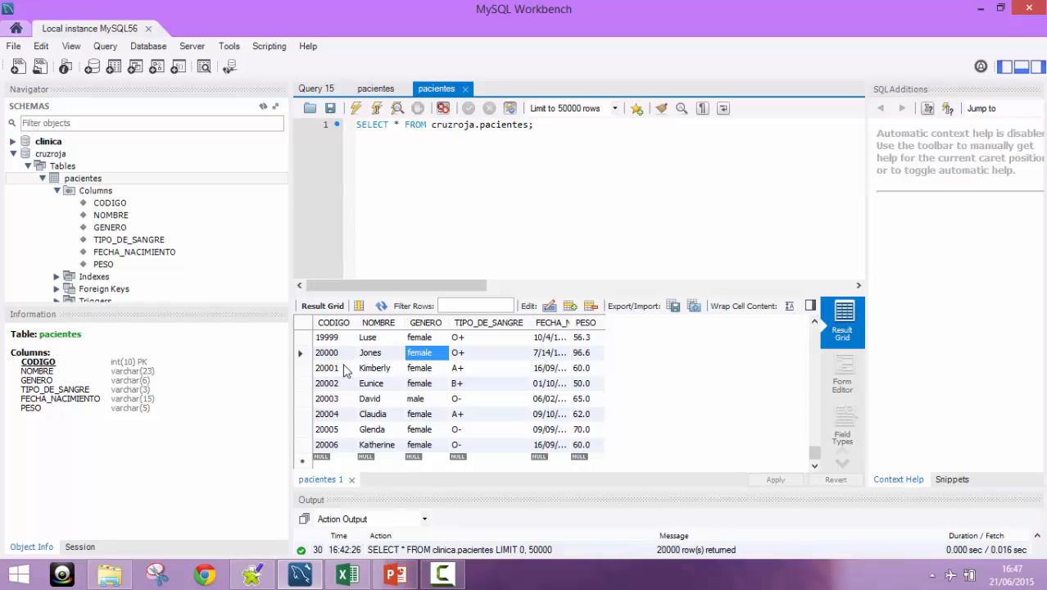
pyautogui.click(344, 370)
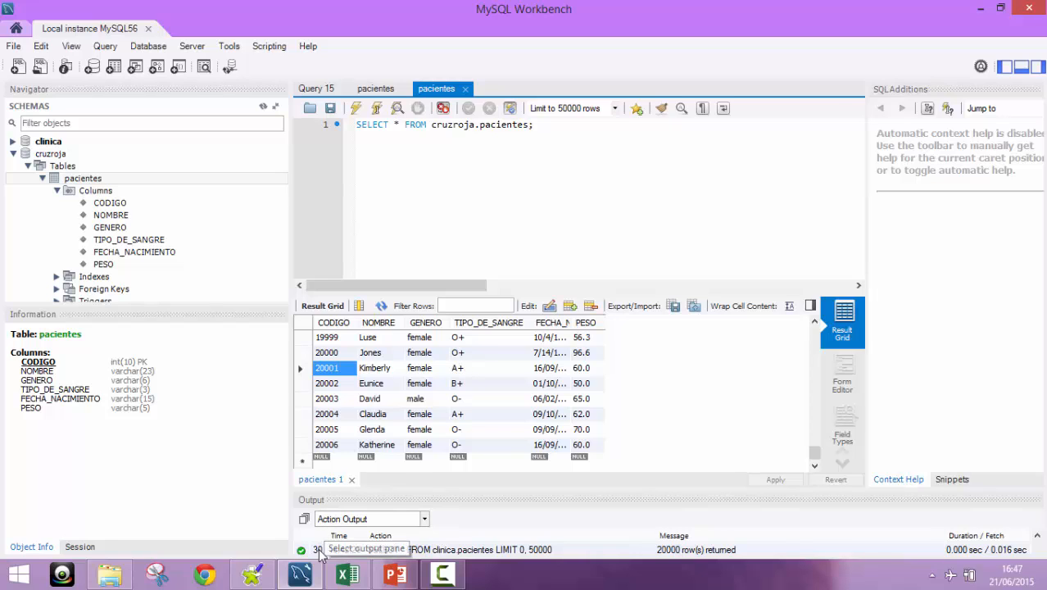
pyautogui.moveTo(301, 579)
pyautogui.click(253, 575)
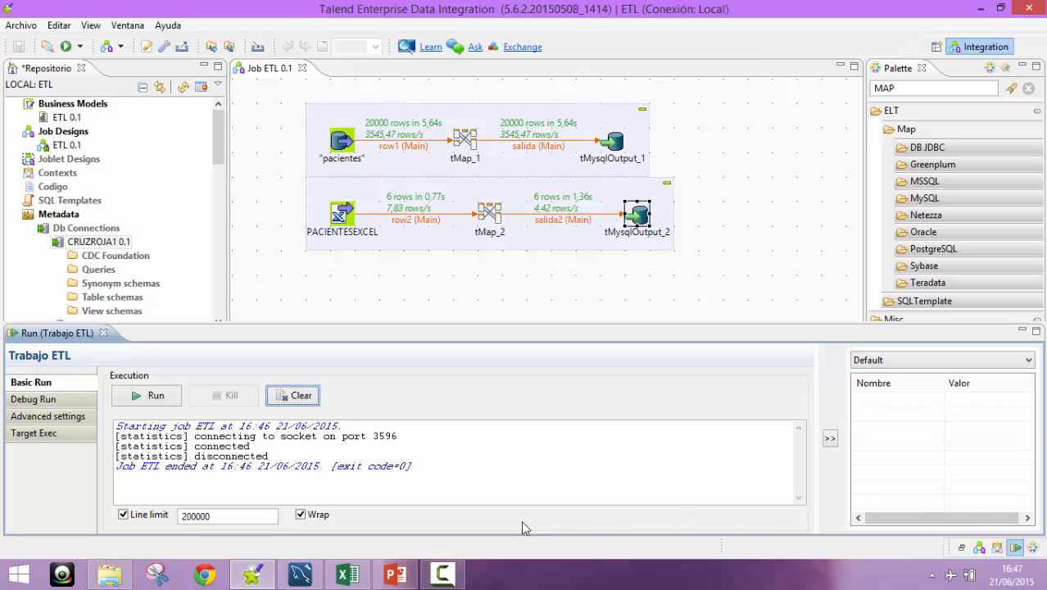
pyautogui.click(444, 575)
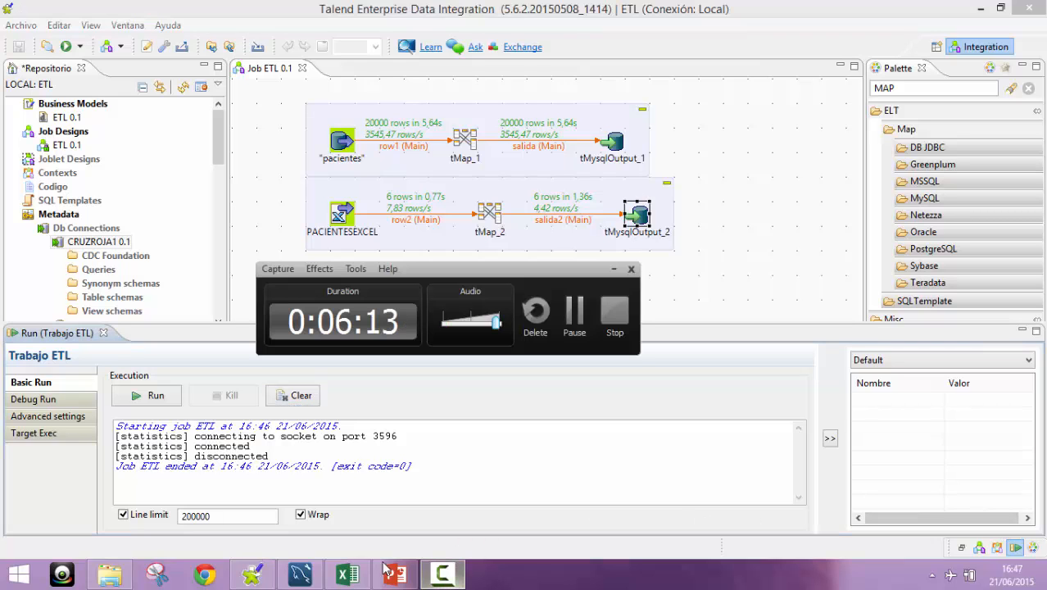
pyautogui.click(300, 576)
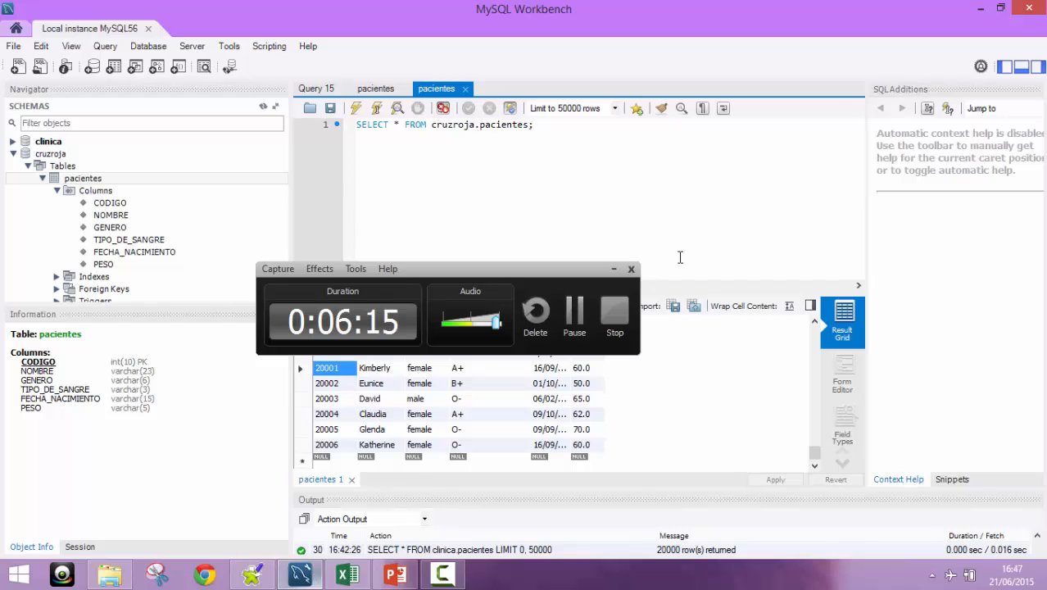
pyautogui.click(614, 269)
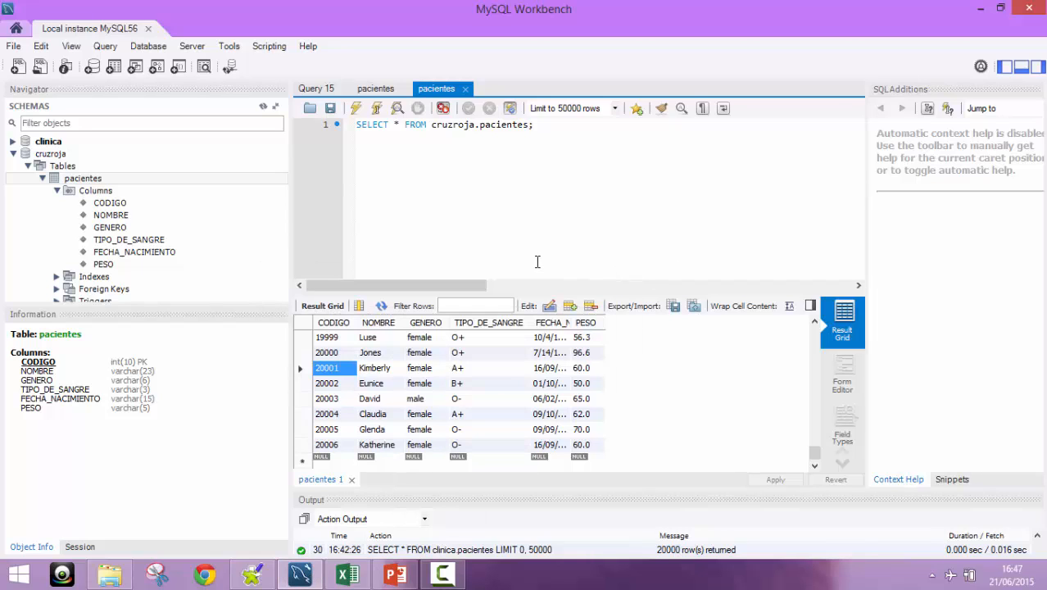